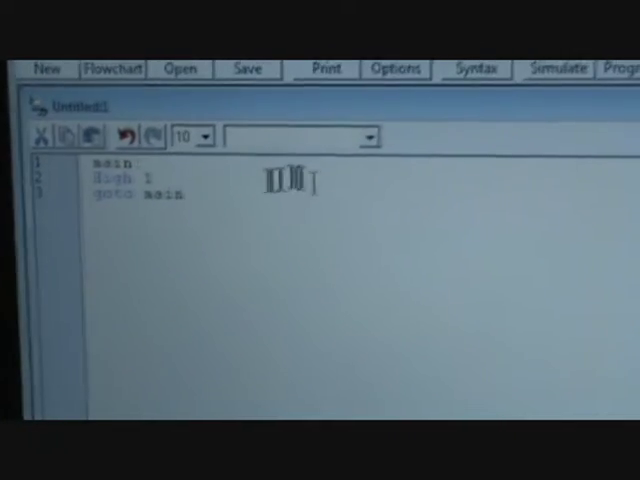
Place the cursor on the 'High 1' line of the main / goto main program.
{"action": "left_click", "coordinate": [232, 175]}
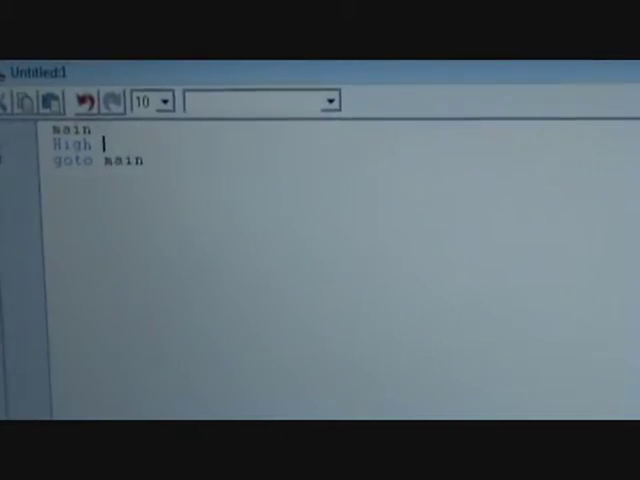